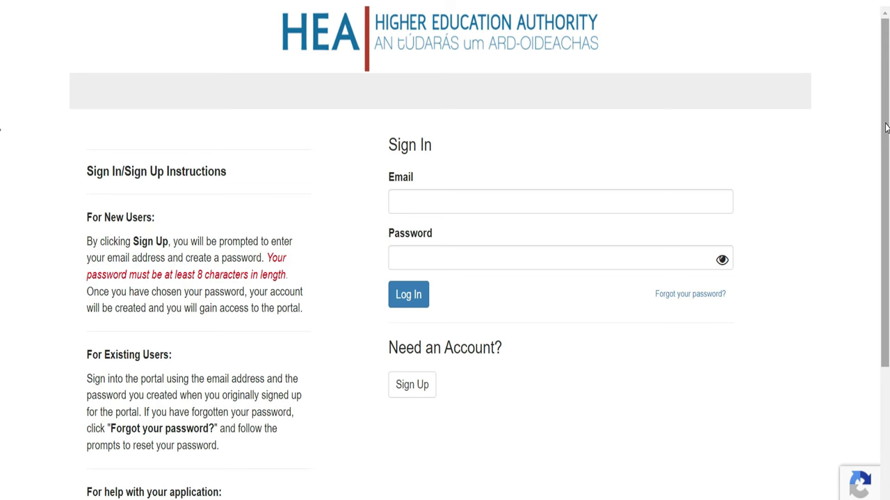
pyautogui.scroll(-3, 2, 198)
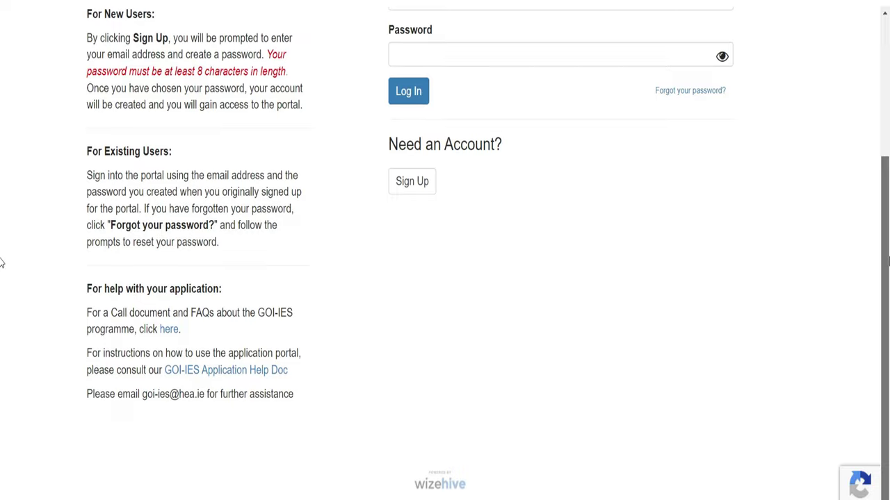
pyautogui.scroll(3, 2, 264)
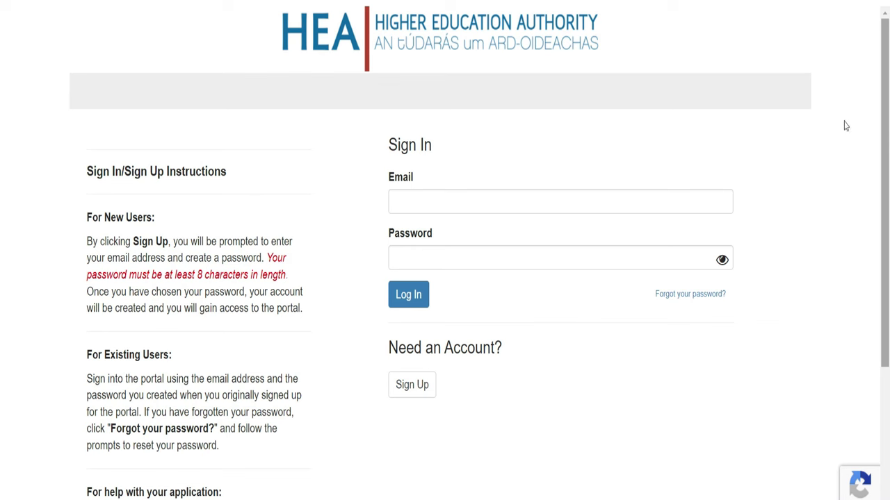
pyautogui.click(490, 202)
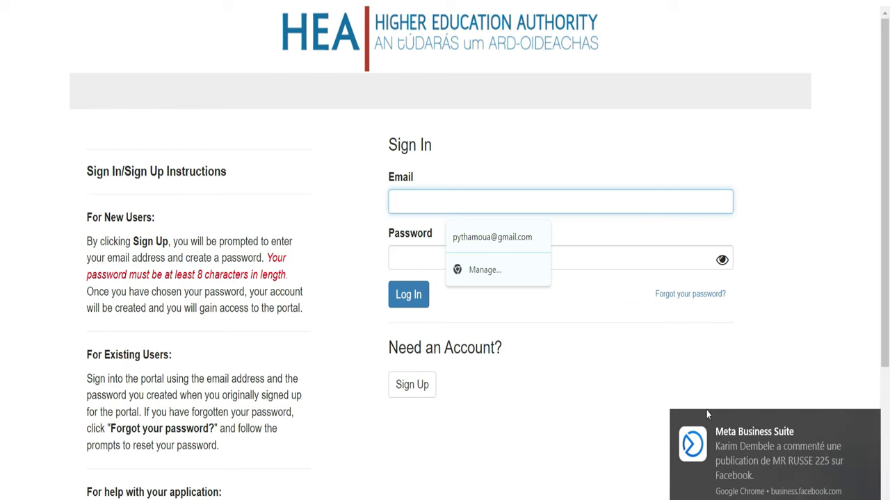
pyautogui.click(869, 423)
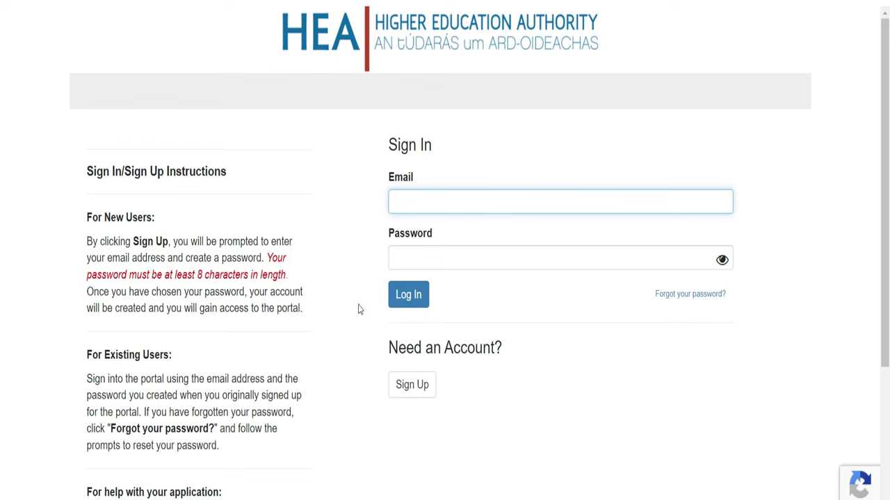
# Step: Open the Sign Up form and have Google Translate render it in French
pyautogui.click(418, 394)
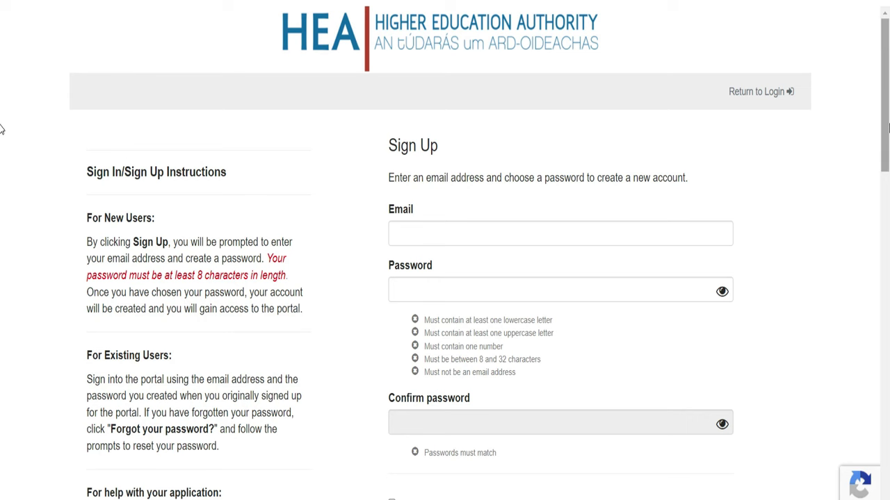
pyautogui.moveTo(888, 127)
pyautogui.mouseDown()
pyautogui.moveTo(887, 202)
pyautogui.moveTo(888, 125)
pyautogui.mouseUp()
pyautogui.click(475, 233)
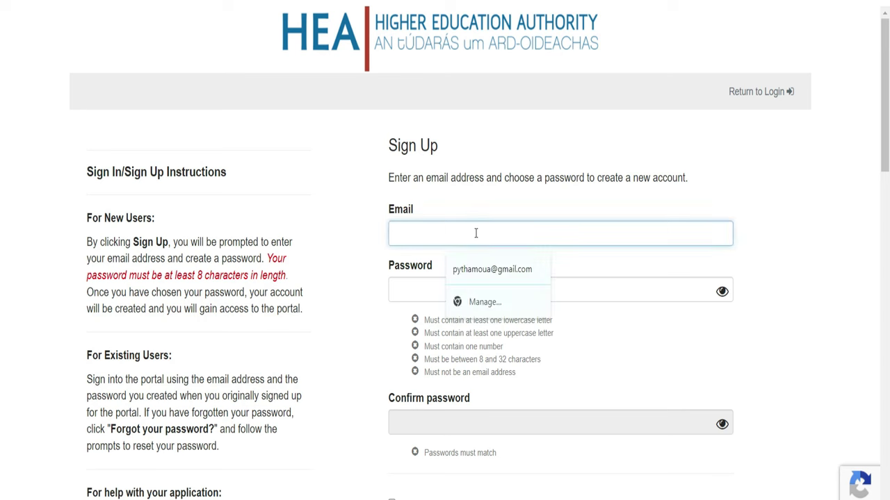
pyautogui.click(424, 284)
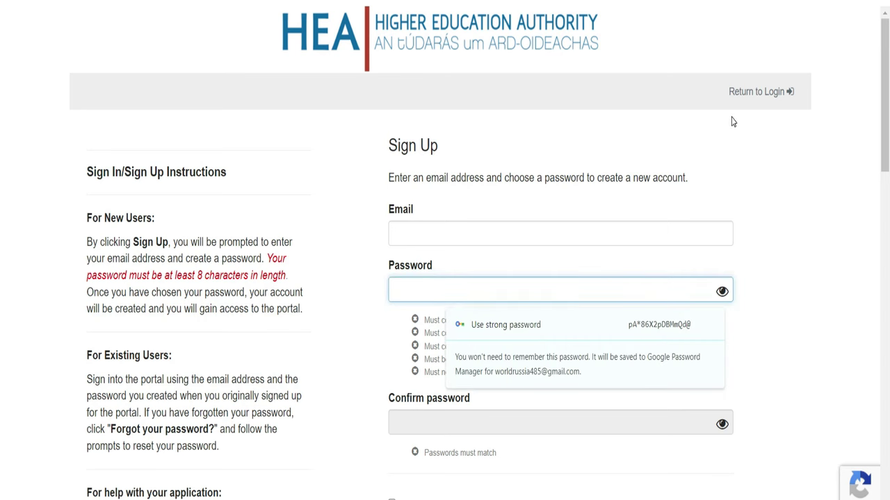
pyautogui.click(603, 1)
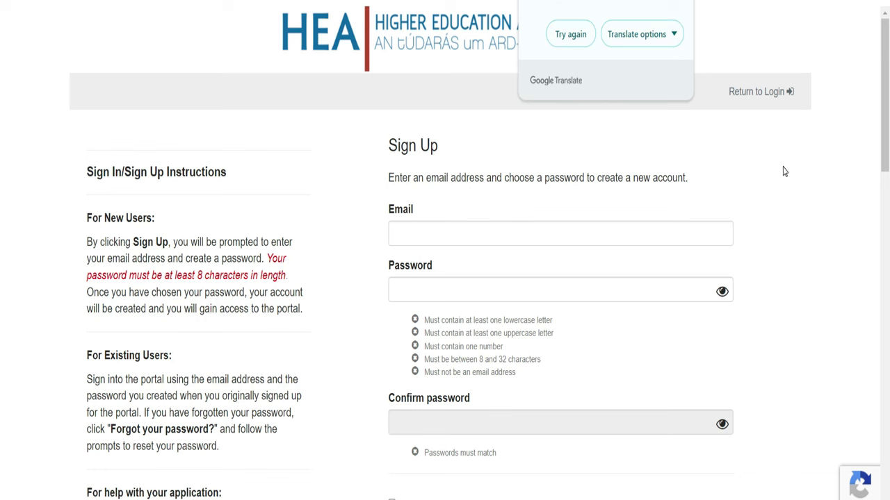
pyautogui.click(573, 33)
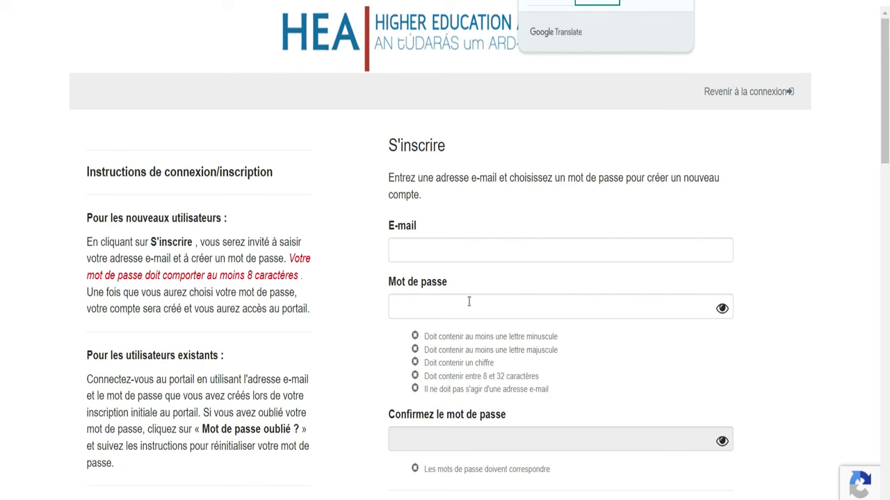
# Step: Enter the account's e-mail address and decline the browser's suggested strong password
pyautogui.click(417, 250)
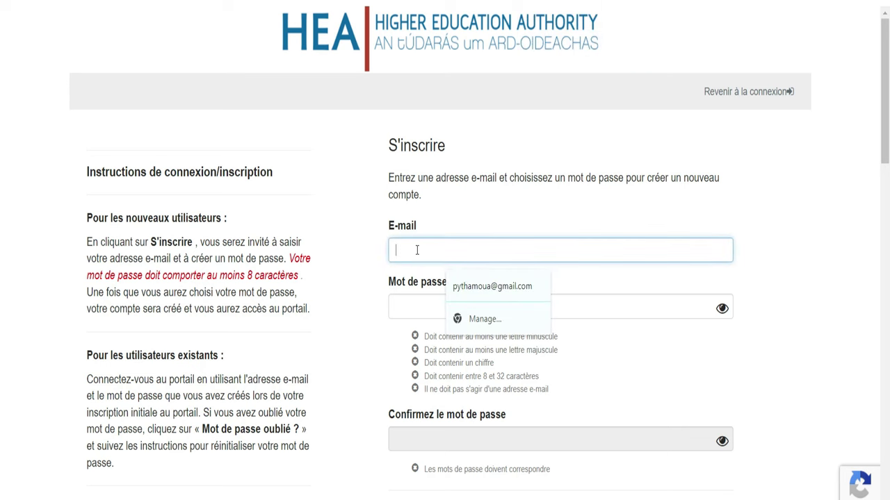
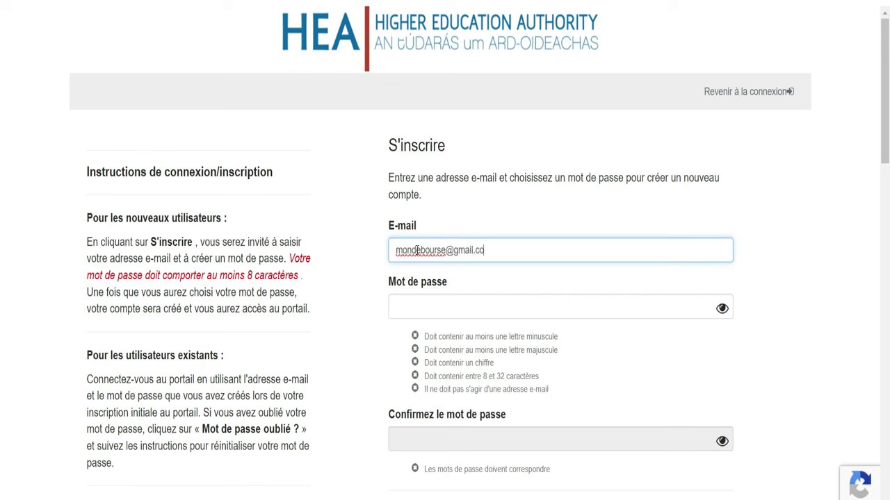
pyautogui.click(450, 306)
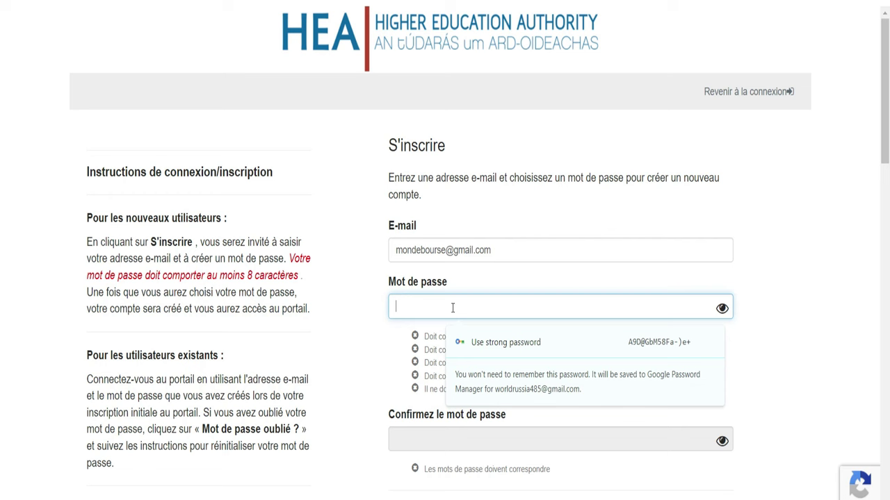
pyautogui.click(409, 338)
# Step: Review the five password requirements, dismiss the virus warning, and start typing the password
pyautogui.moveTo(408, 338); pyautogui.dragTo(562, 387)
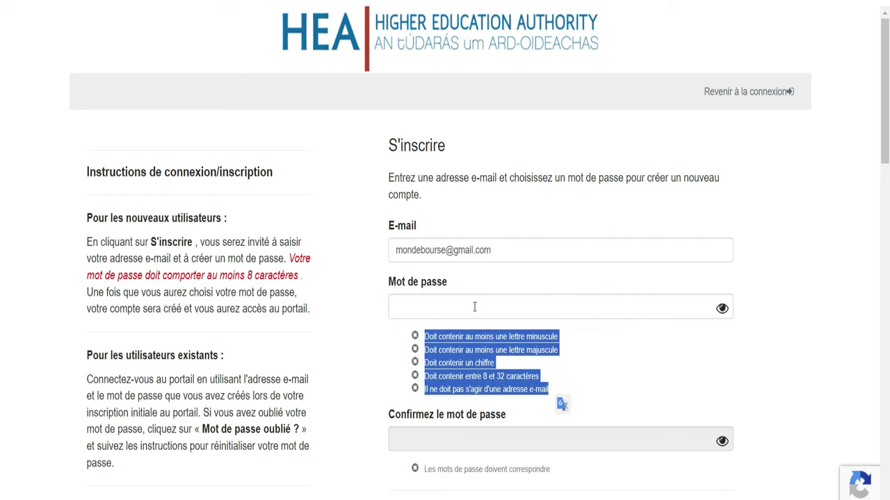
pyautogui.moveTo(549, 390); pyautogui.dragTo(494, 332)
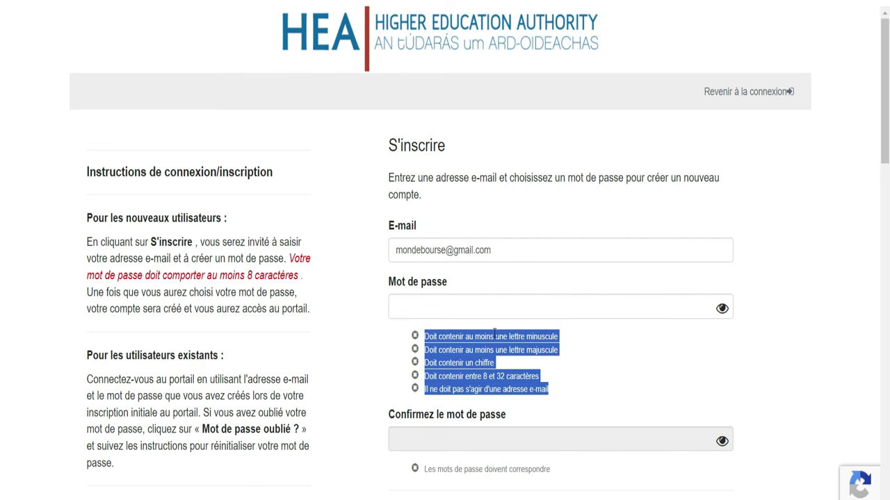
pyautogui.click(559, 376)
pyautogui.click(412, 312)
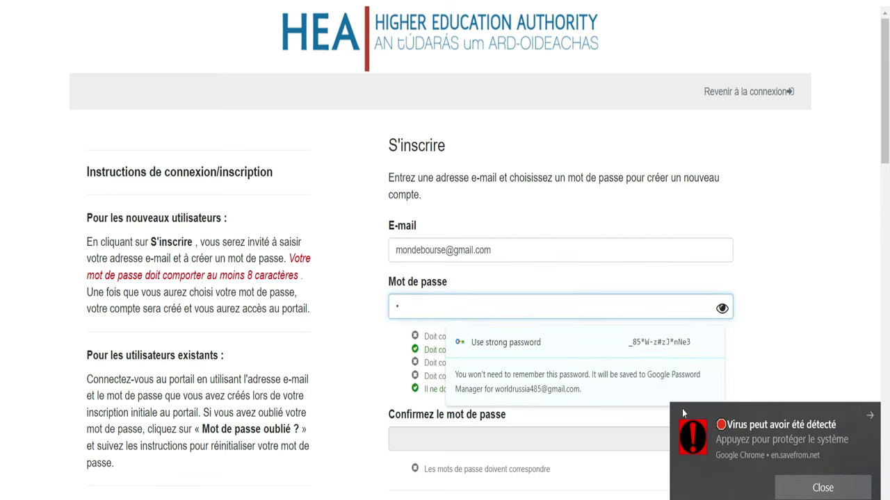
pyautogui.click(871, 415)
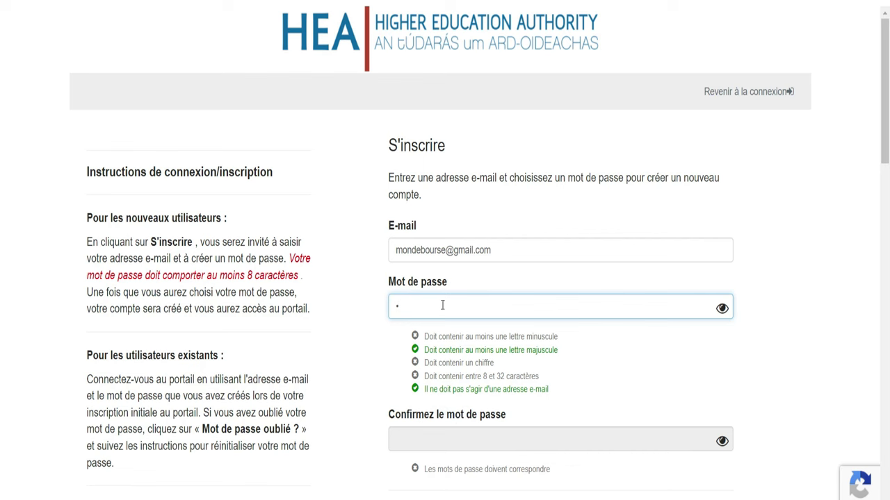
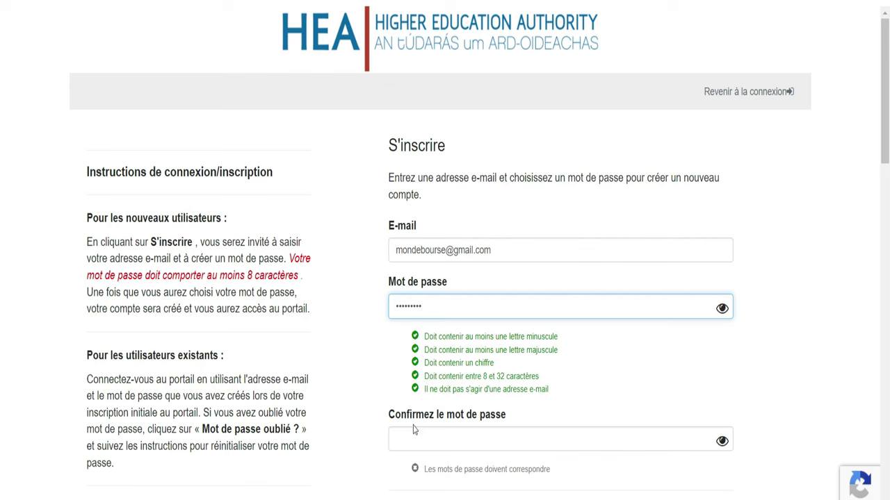
pyautogui.click(439, 437)
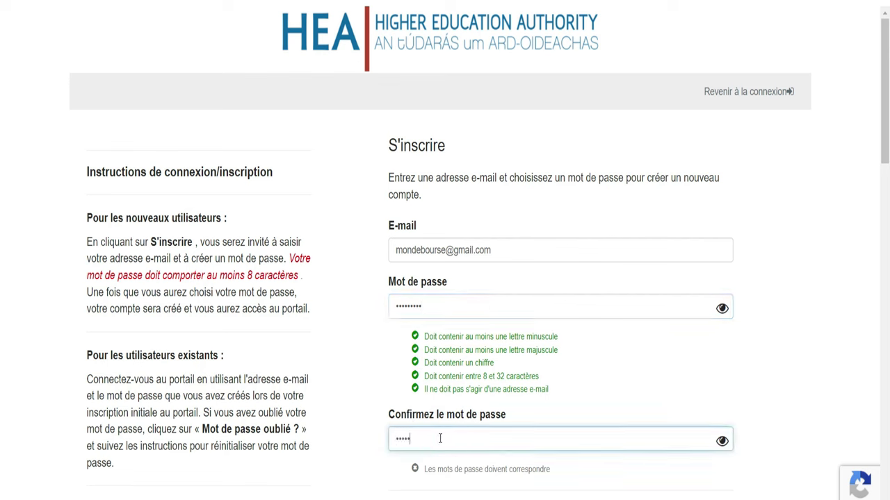
pyautogui.write('•')
pyautogui.scroll(-5, 2, 120)
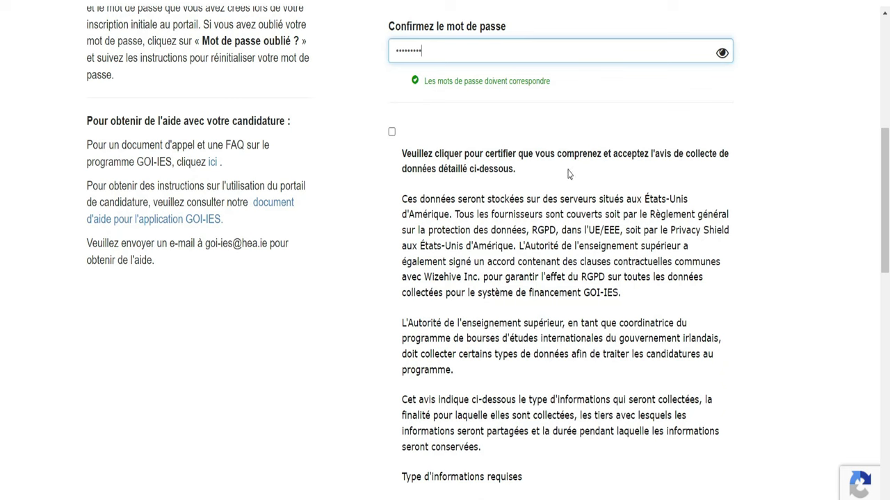
pyautogui.click(391, 132)
pyautogui.moveTo(403, 198); pyautogui.dragTo(630, 499)
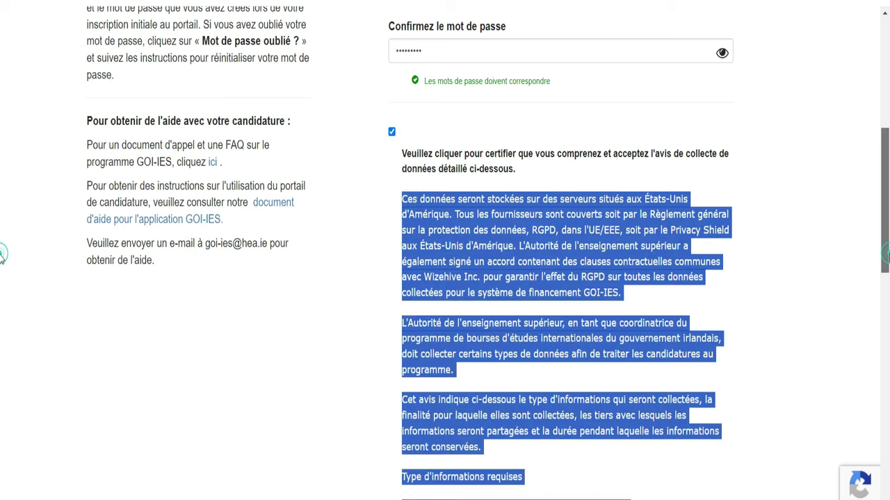
pyautogui.scroll(-5, 1, 313)
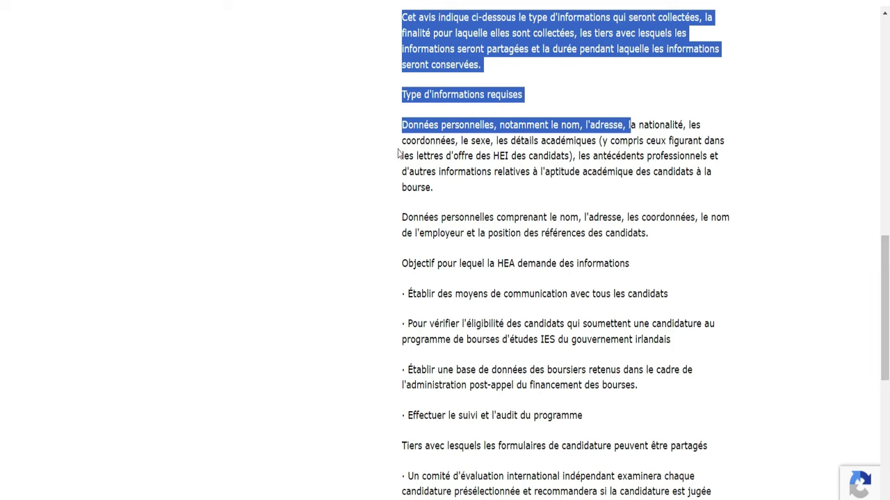
pyautogui.moveTo(401, 139); pyautogui.dragTo(537, 464)
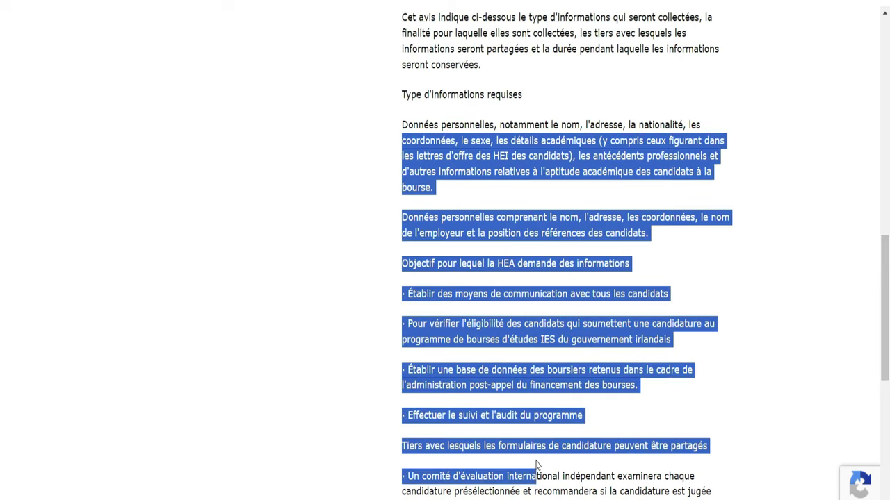
pyautogui.click(731, 277)
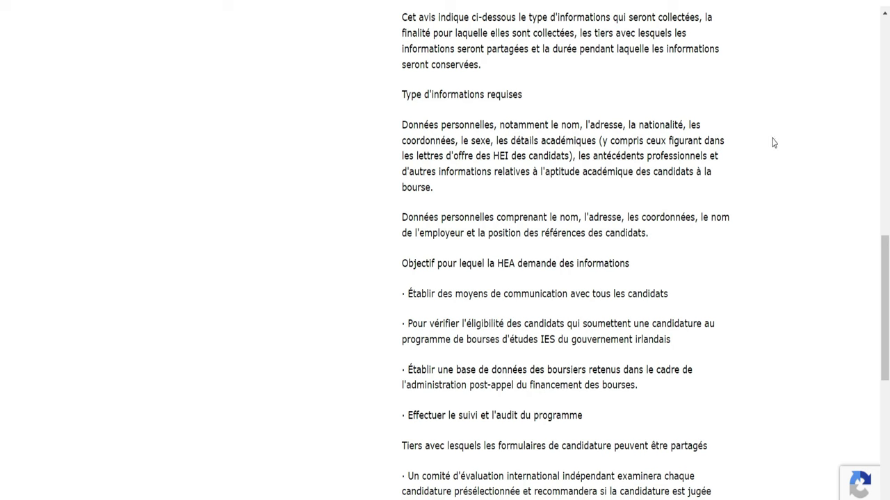
pyautogui.scroll(-2, 2, 306)
pyautogui.scroll(-4, 2, 309)
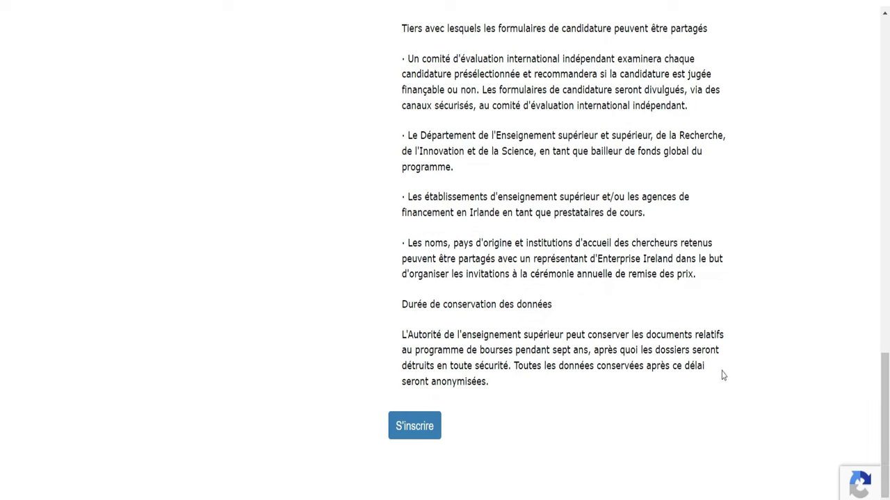
pyautogui.moveTo(721, 369); pyautogui.dragTo(471, 179)
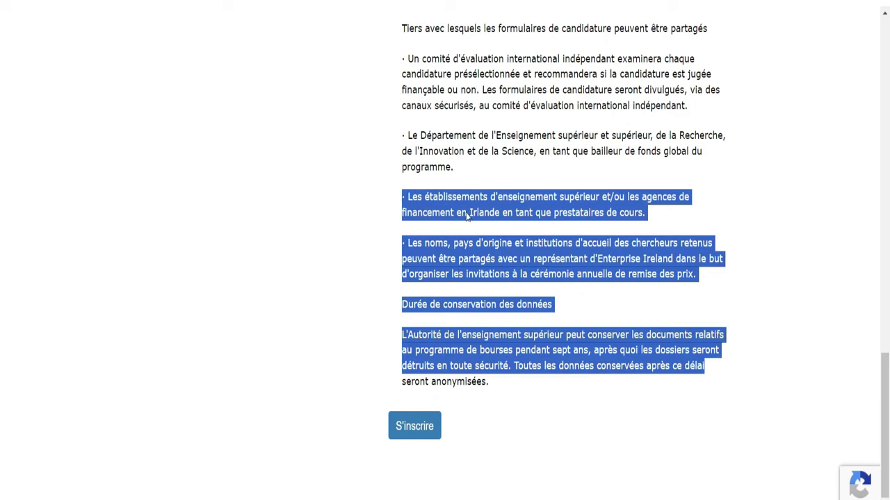
# Step: Complete S'inscrire, save the login in Chrome, and translate the start page into French
pyautogui.click(420, 432)
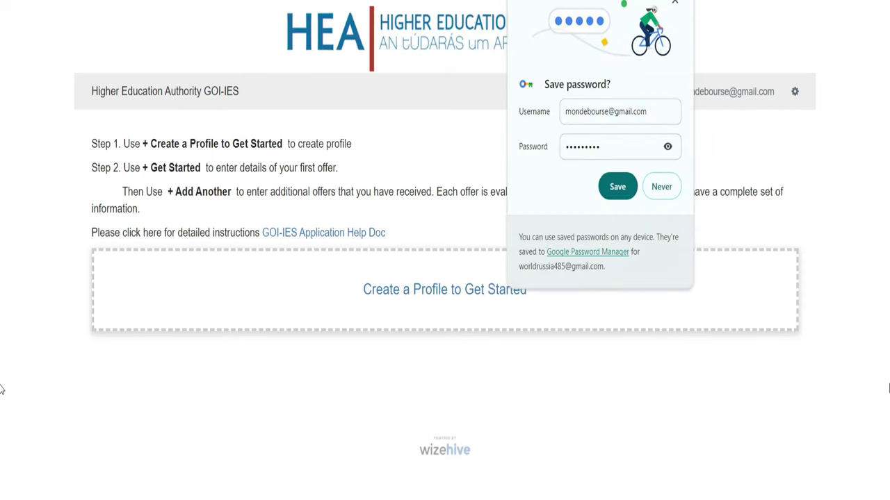
pyautogui.moveTo(1, 384); pyautogui.dragTo(869, 192)
pyautogui.click(613, 186)
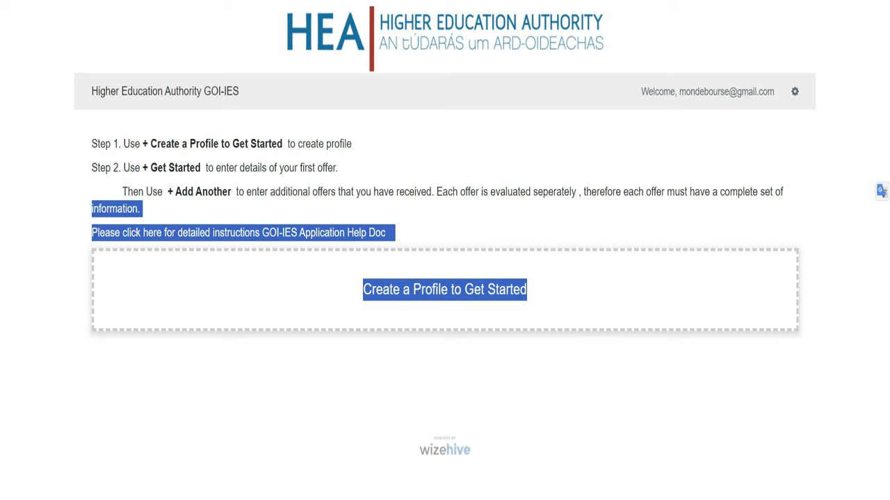
pyautogui.click(600, 0)
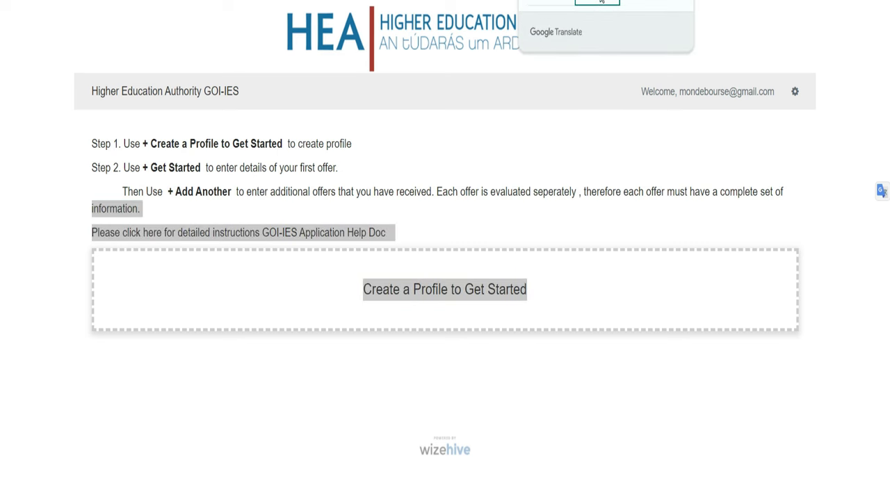
pyautogui.click(601, 1)
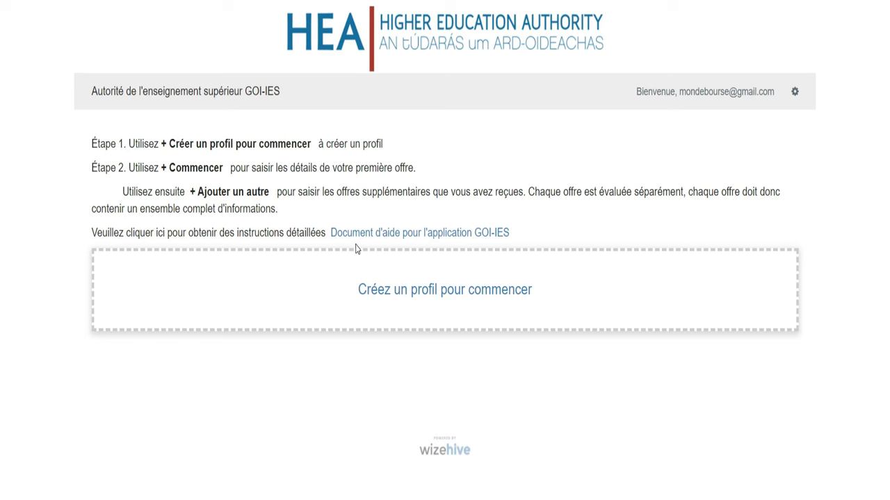
# Step: Open 'Document d'aide pour l'application GOI-IES' at 150% zoom and read through Step 1
pyautogui.click(407, 233)
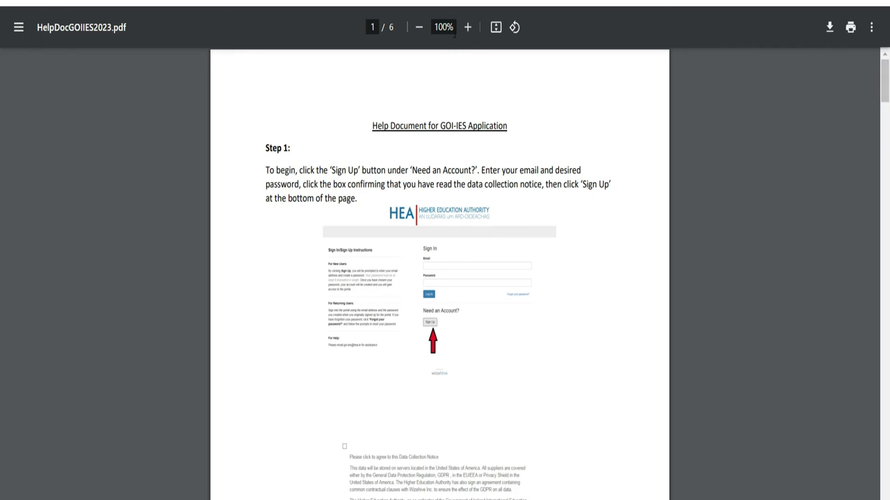
pyautogui.click(467, 27)
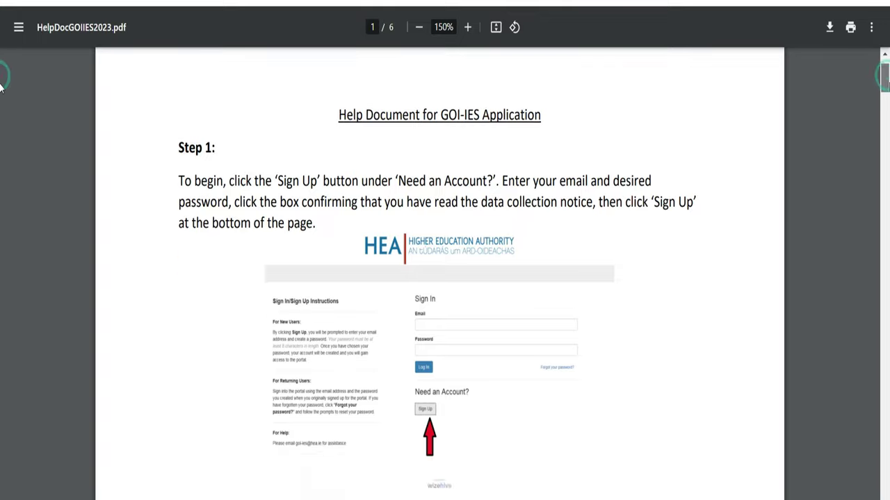
pyautogui.scroll(-5, 2, 90)
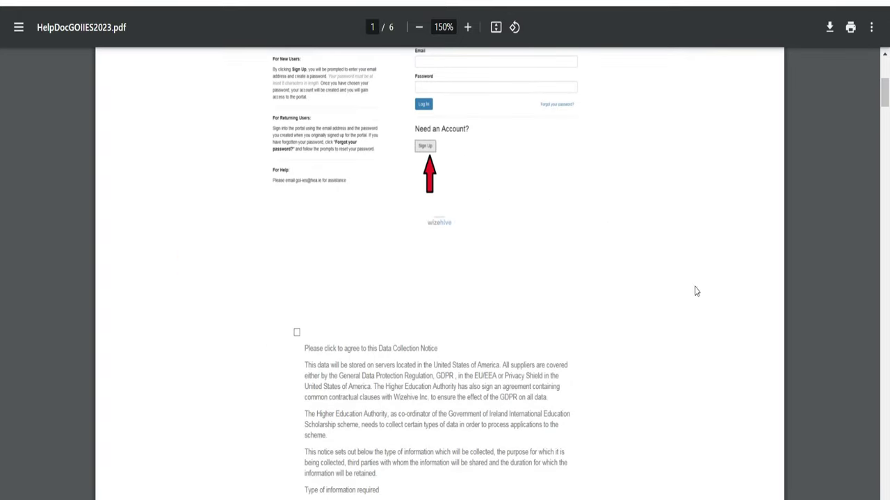
pyautogui.moveTo(884, 99); pyautogui.dragTo(886, 152)
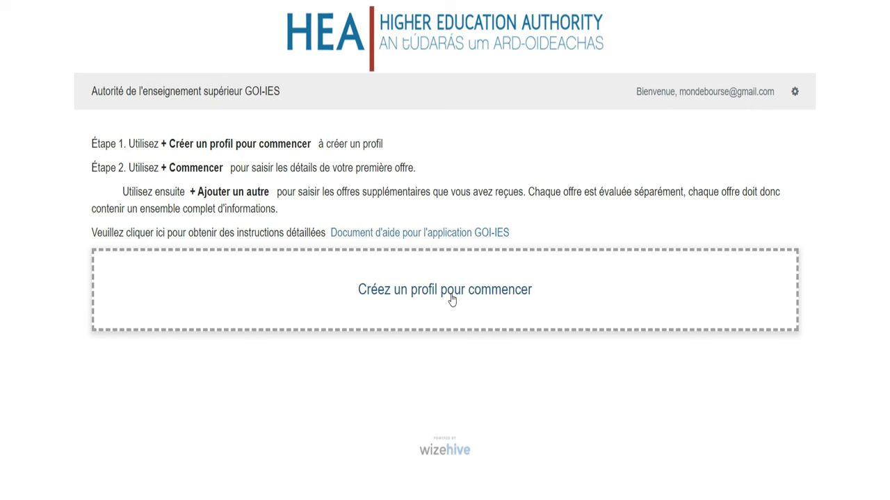
# Step: Open the Profil form via 'Créez un profil pour commencer'
pyautogui.click(451, 299)
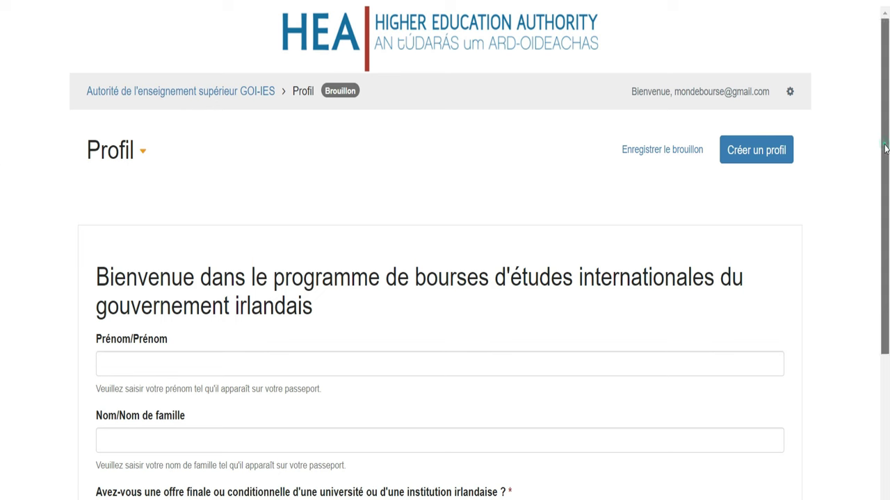
pyautogui.scroll(-3, 1, 236)
pyautogui.scroll(2, 2, 255)
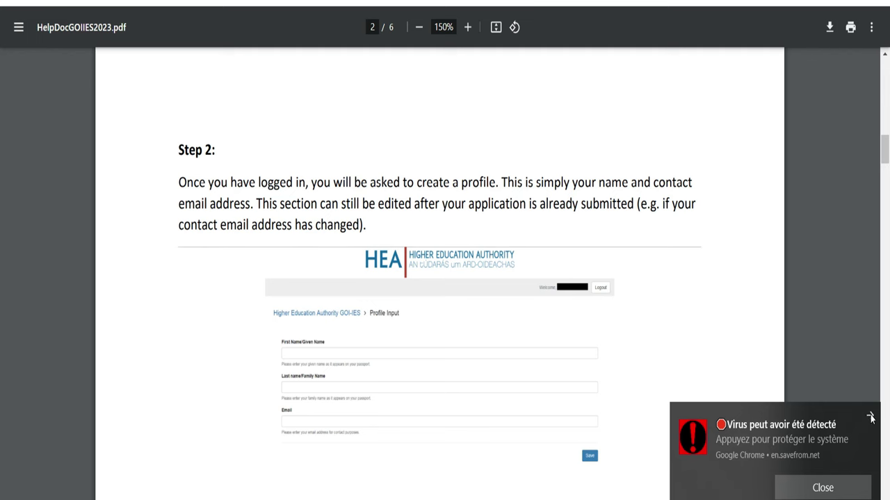
# Step: Dismiss the virus notification and scroll through help pages 2–6 up to logging out
pyautogui.click(869, 415)
pyautogui.moveTo(885, 155); pyautogui.dragTo(886, 197)
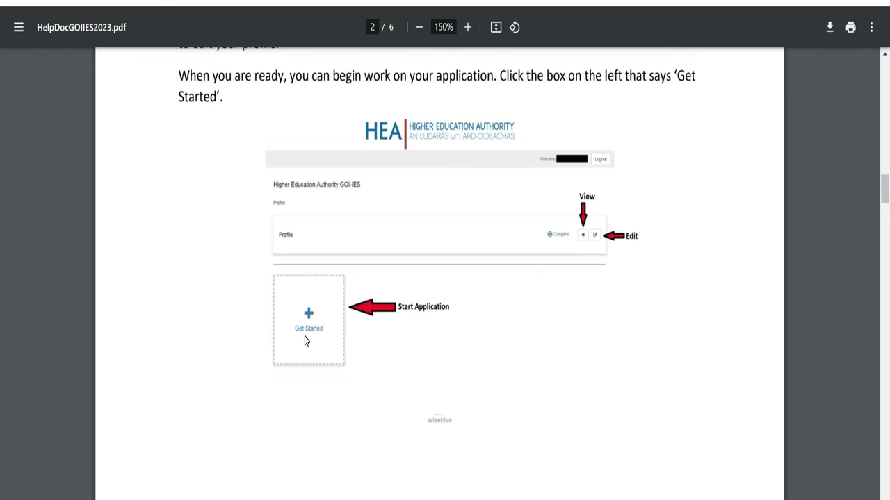
pyautogui.moveTo(886, 185); pyautogui.dragTo(1, 260)
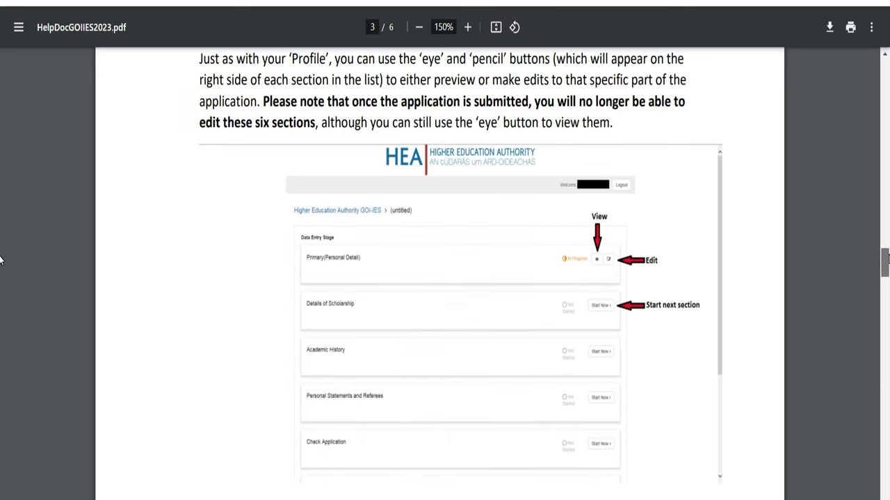
pyautogui.moveTo(1, 260); pyautogui.dragTo(2, 251)
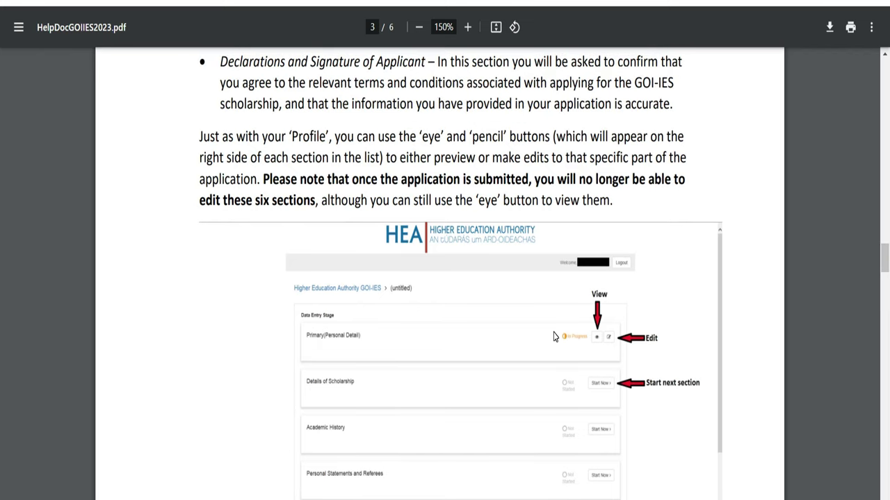
pyautogui.moveTo(886, 256); pyautogui.dragTo(885, 396)
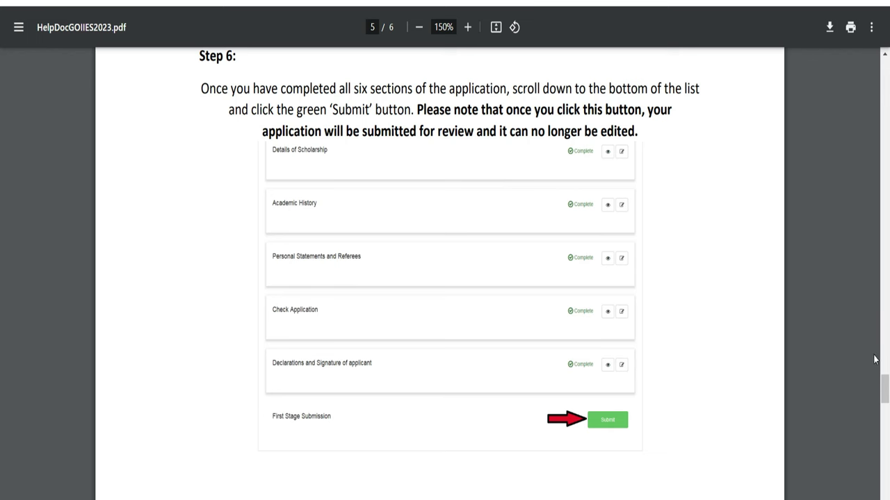
pyautogui.moveTo(886, 379); pyautogui.dragTo(886, 422)
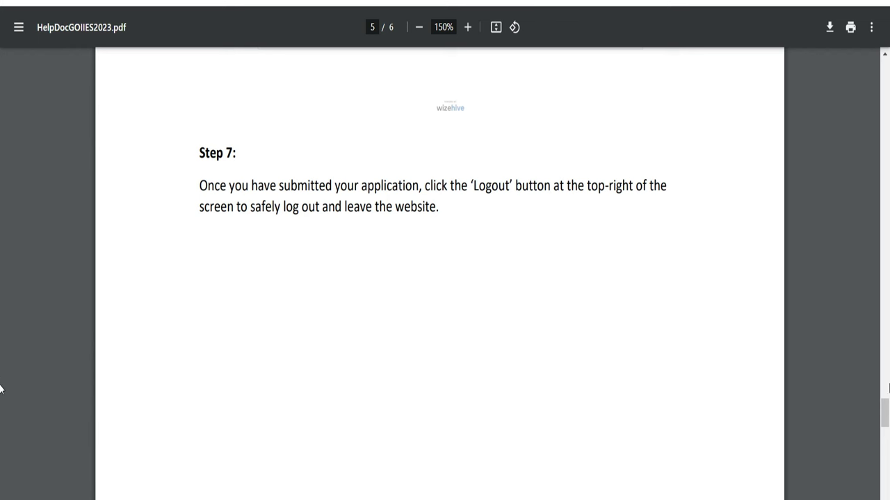
pyautogui.moveTo(887, 414); pyautogui.dragTo(880, 87)
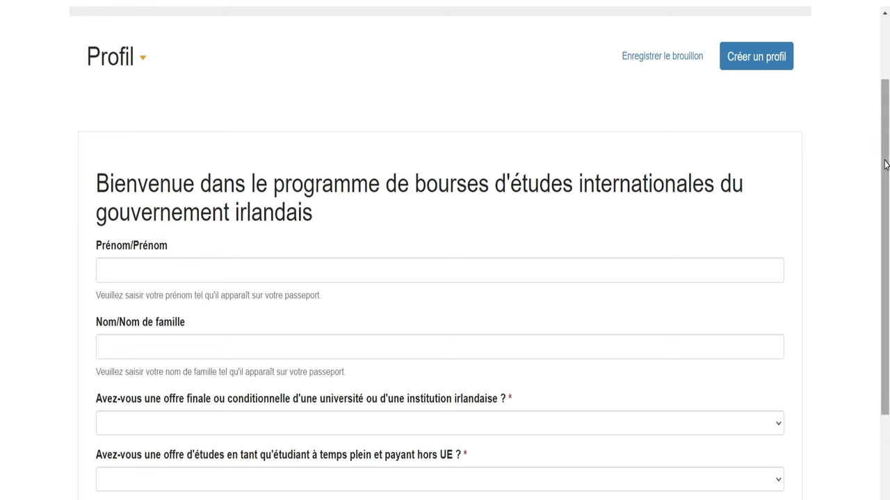
# Step: Enter the applicant's first name in Prénom and family name in Nom de famille
pyautogui.scroll(-2, 1, 292)
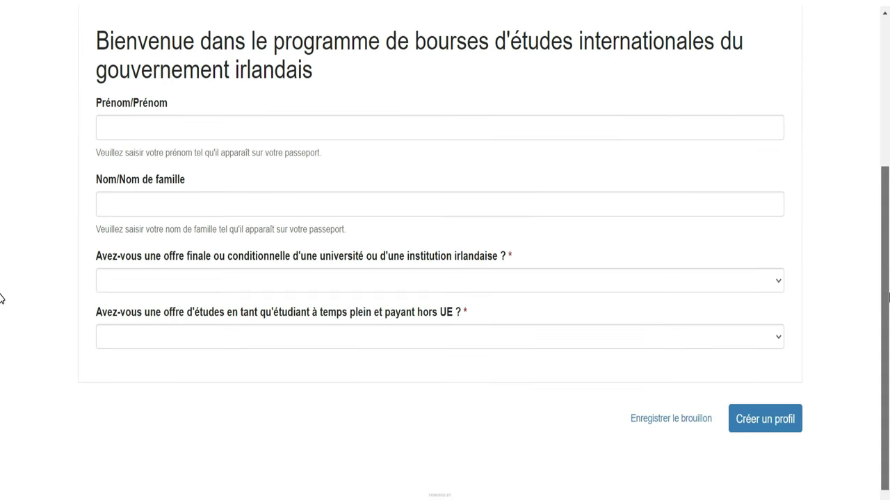
pyautogui.scroll(3, 1, 297)
pyautogui.scroll(-1, 4, 188)
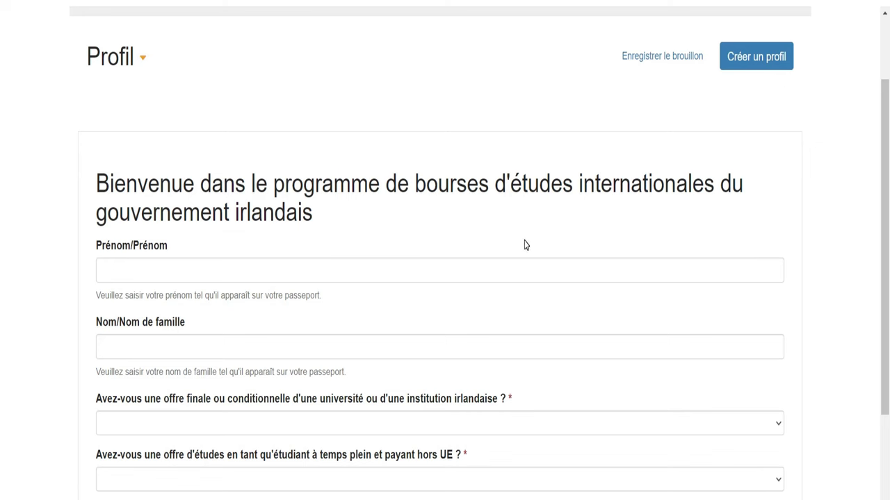
pyautogui.click(211, 269)
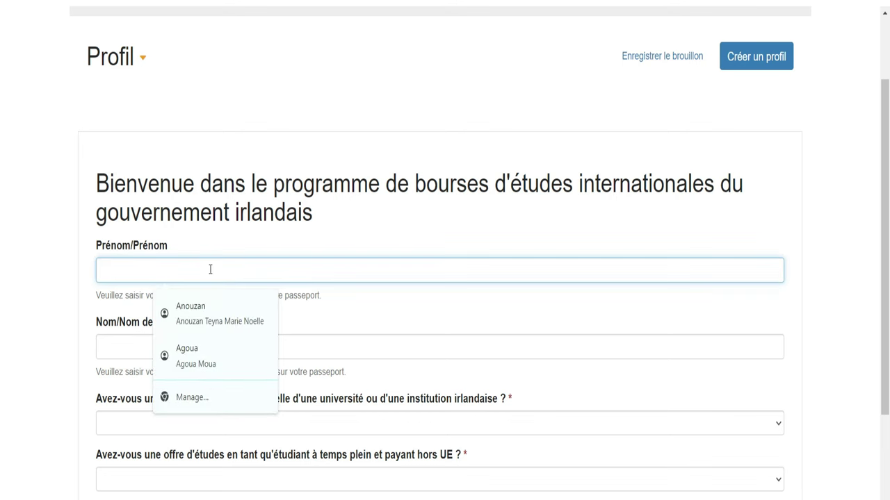
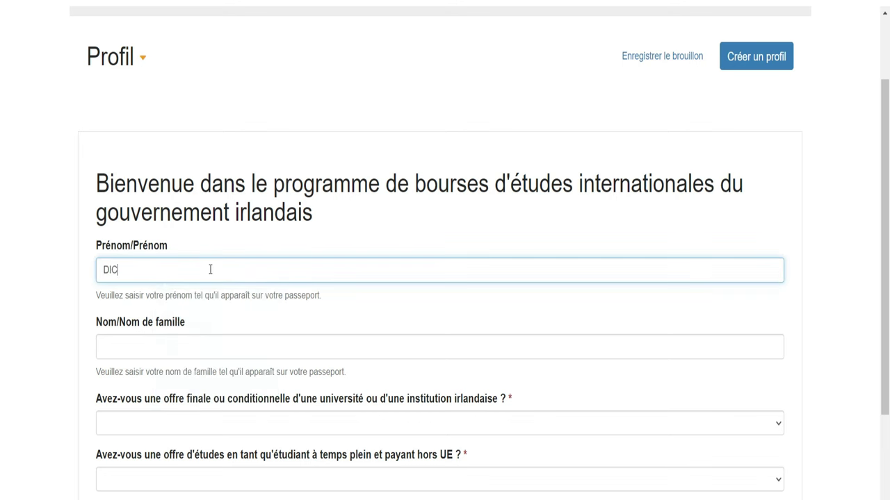
pyautogui.click(162, 350)
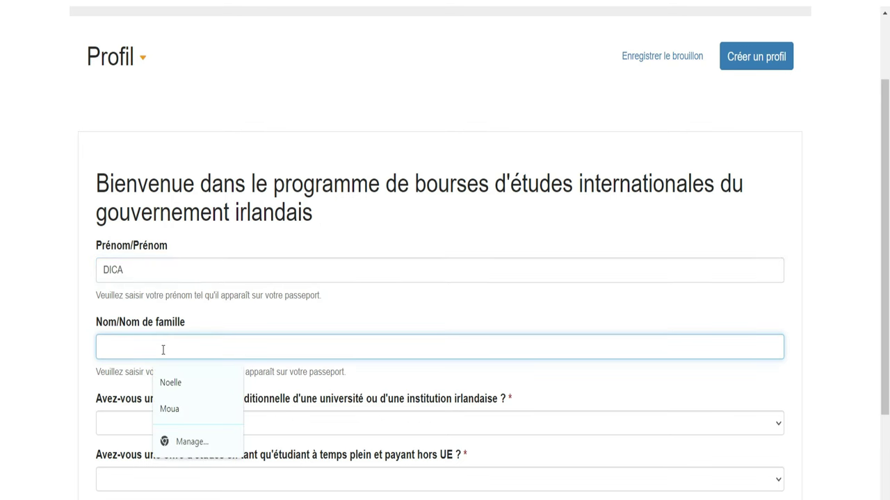
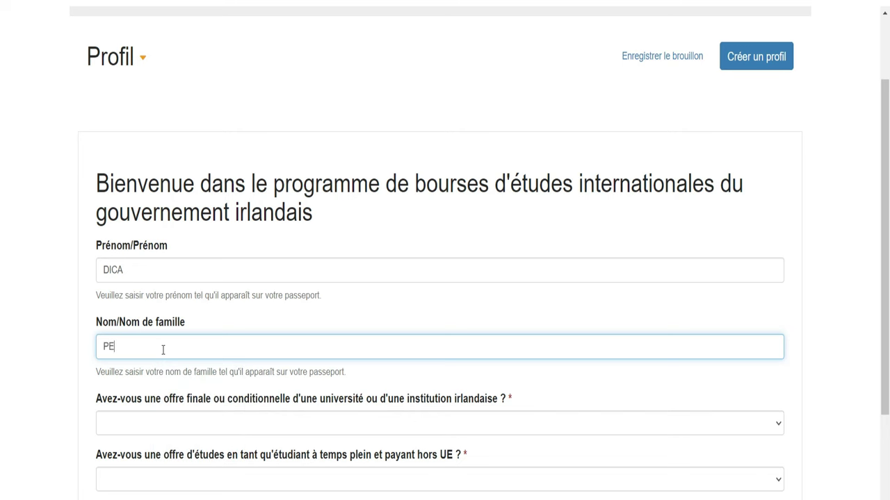
pyautogui.scroll(-2, 0, 271)
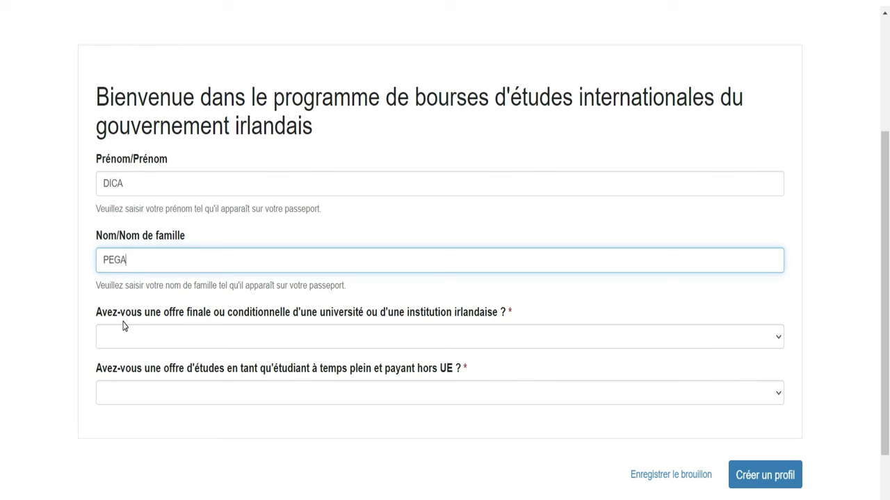
pyautogui.click(96, 285)
pyautogui.moveTo(96, 285); pyautogui.dragTo(337, 286)
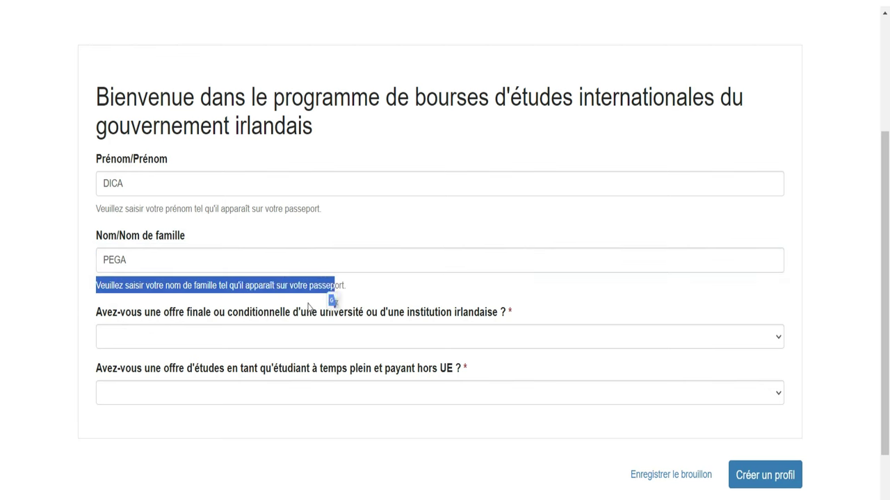
# Step: Answer Non to both the university offer and the non-EU study questions
pyautogui.click(277, 339)
pyautogui.click(208, 379)
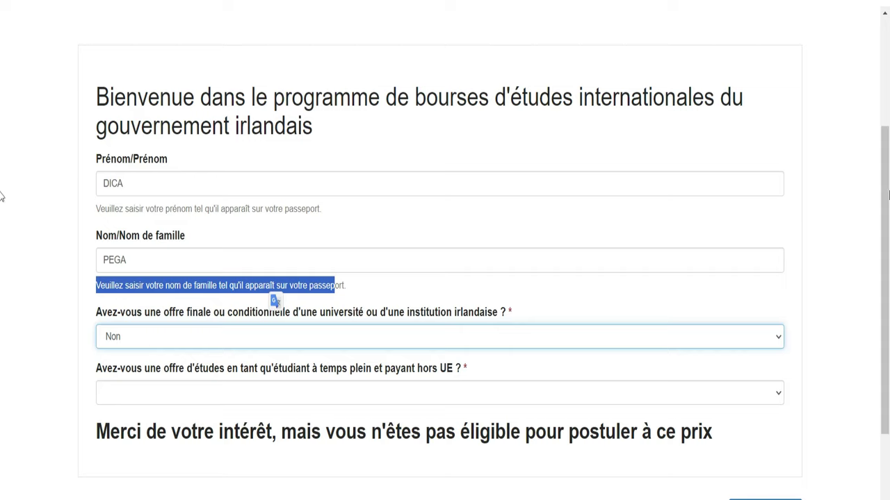
pyautogui.scroll(-2, 2, 229)
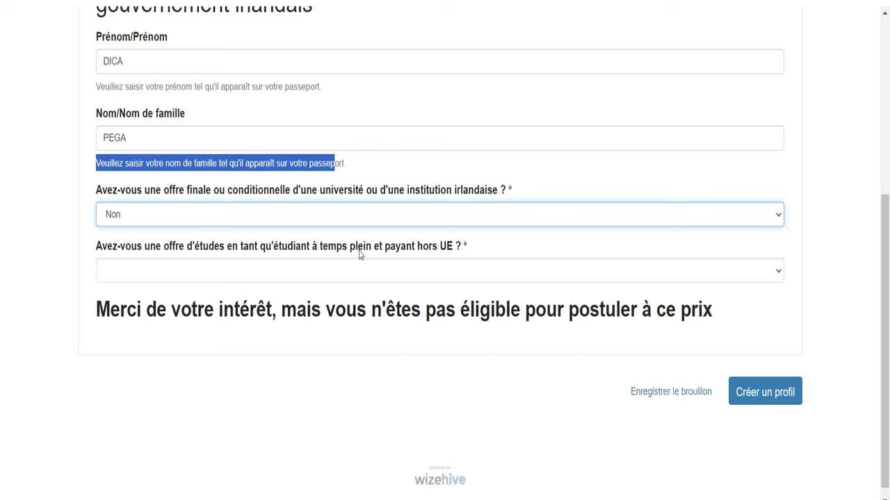
pyautogui.click(505, 278)
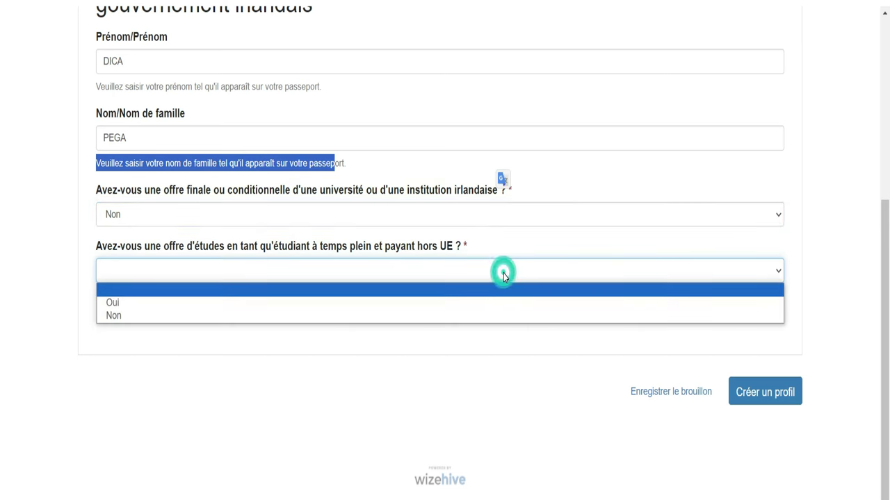
pyautogui.click(477, 316)
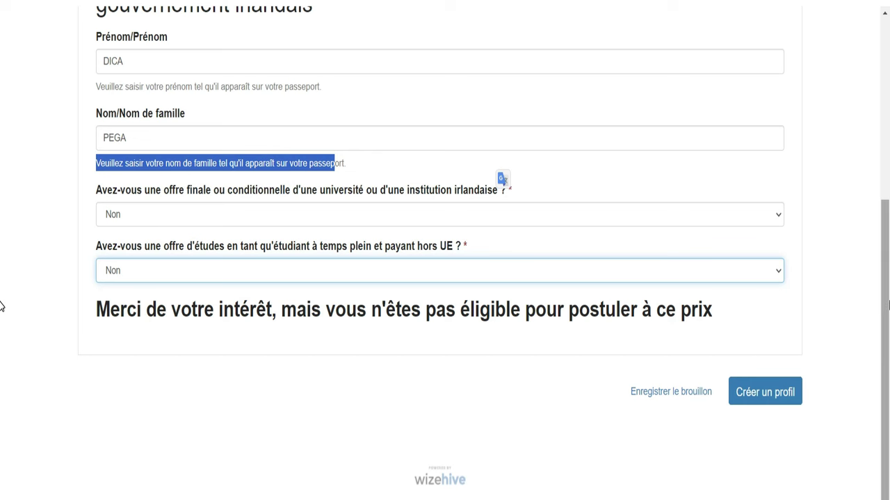
pyautogui.moveTo(888, 304); pyautogui.dragTo(889, 57)
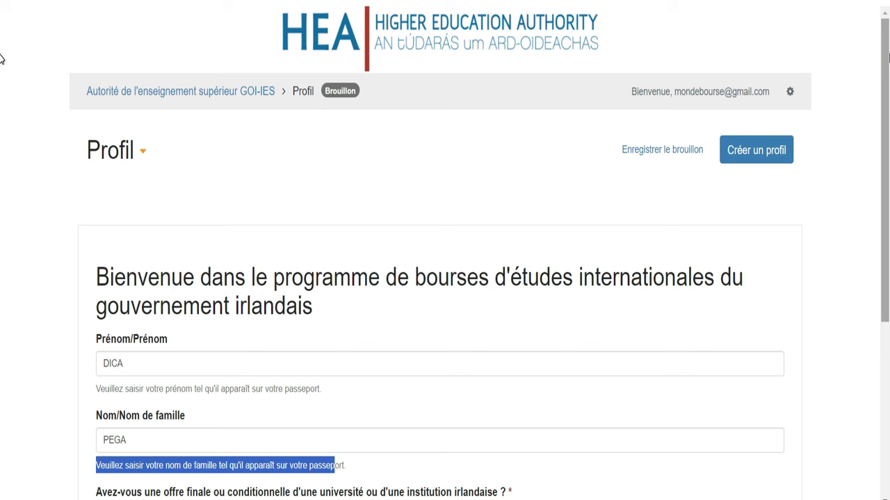
# Step: Scroll to the bottom of the form and submit it with Créer un profil
pyautogui.scroll(-2, 2, 66)
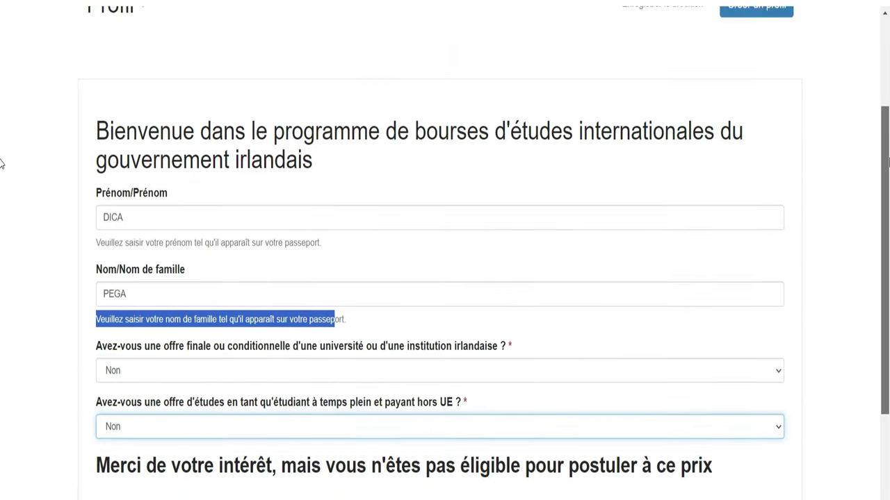
pyautogui.moveTo(886, 161); pyautogui.dragTo(881, 208)
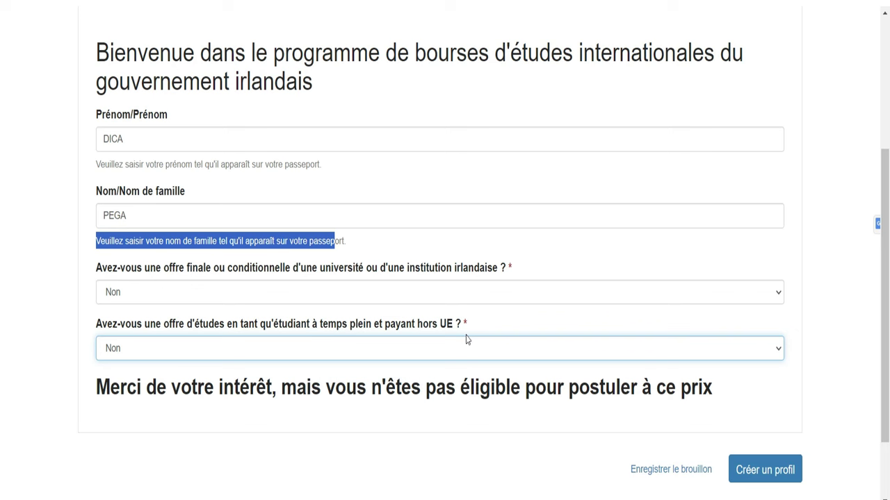
pyautogui.click(754, 478)
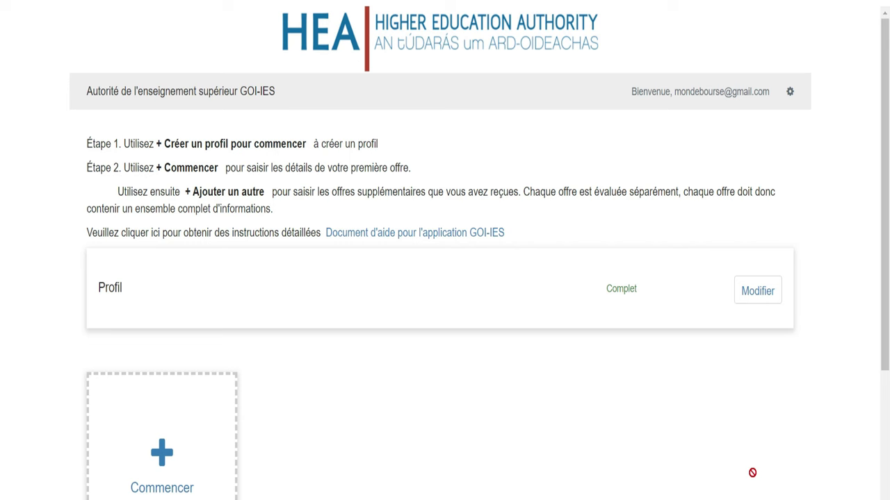
# Step: Reopen the profile with Modifier and scroll down to its eligibility questions
pyautogui.click(755, 298)
pyautogui.moveTo(887, 175); pyautogui.dragTo(888, 283)
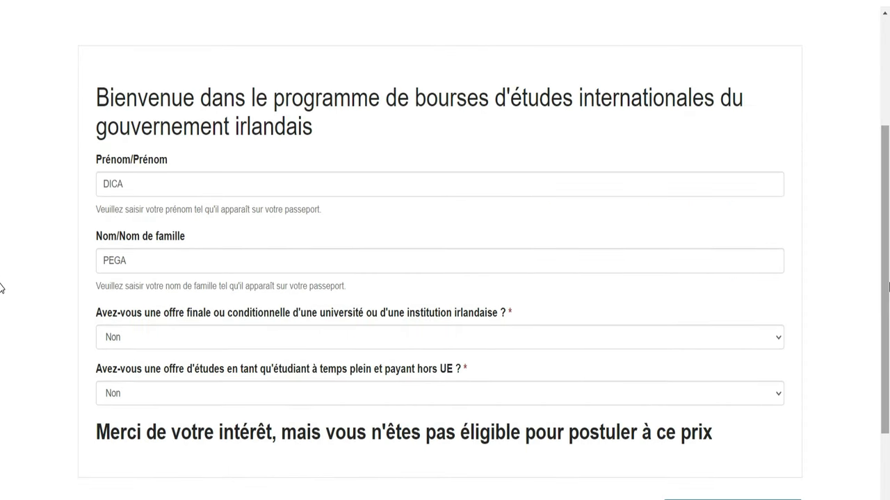
# Step: Answer Oui to both the university offer and non-EU study questions, and dismiss the Chrome virus warning
pyautogui.click(282, 342)
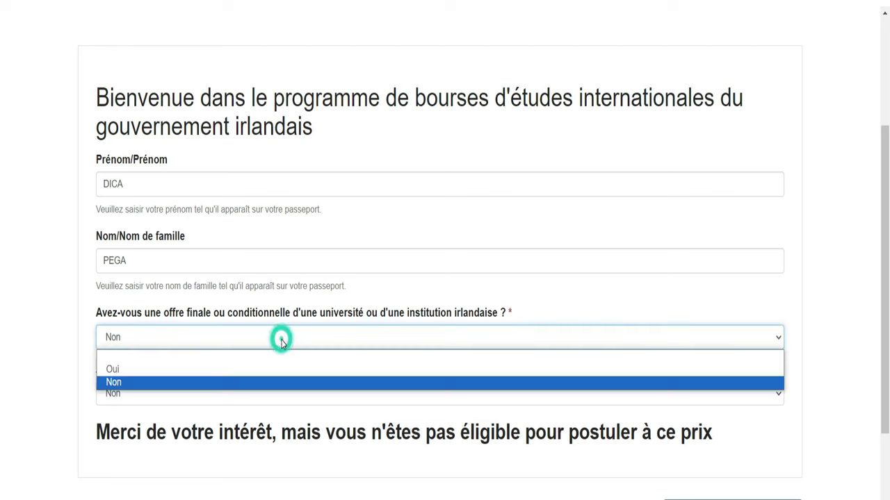
pyautogui.click(147, 372)
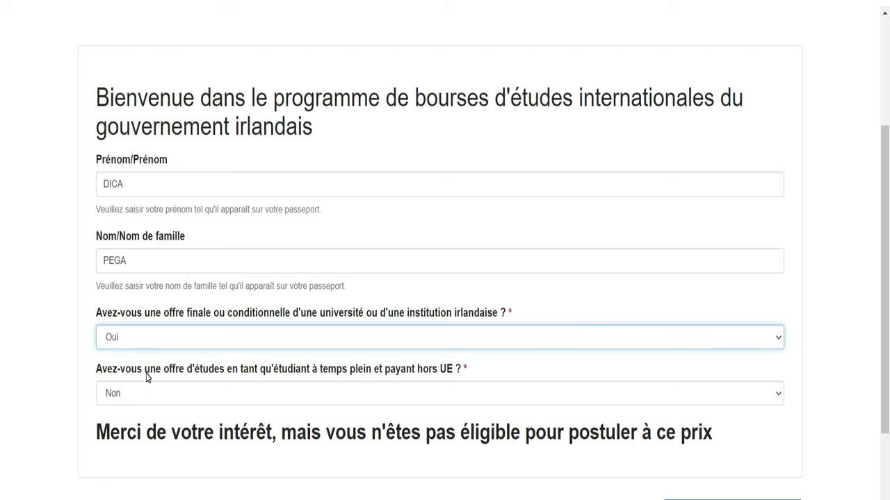
pyautogui.click(157, 395)
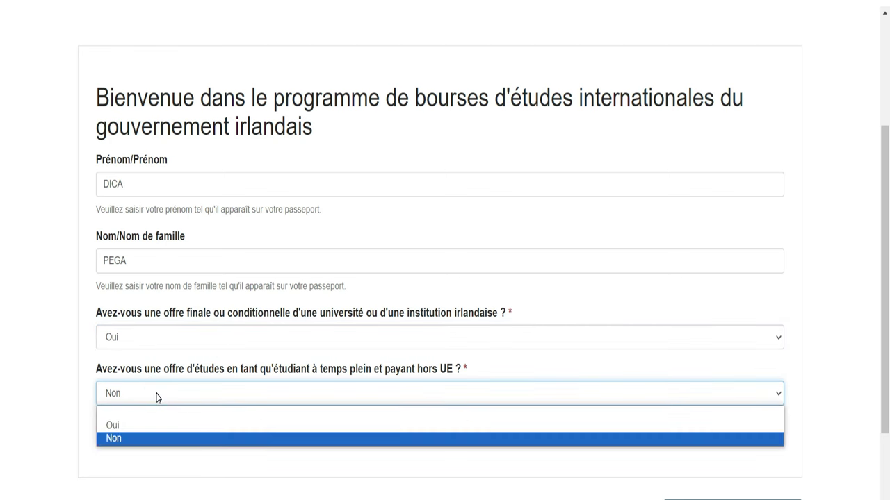
pyautogui.click(121, 421)
pyautogui.press('Up')
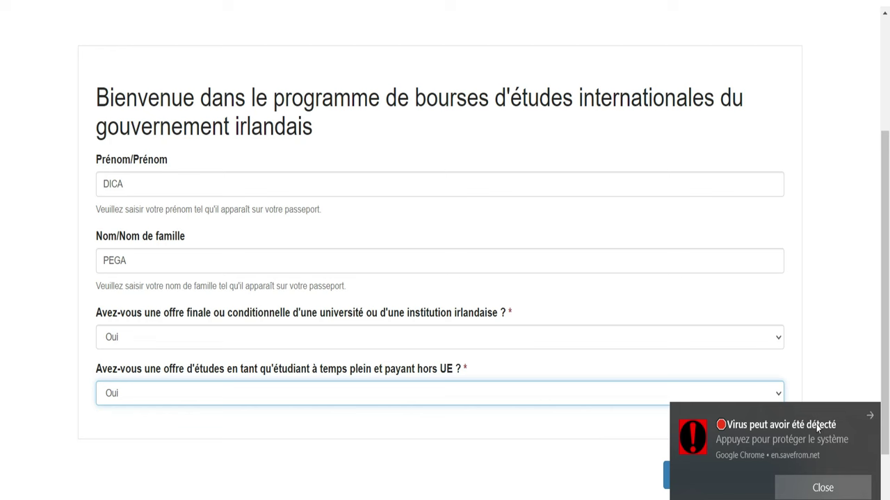
pyautogui.click(871, 416)
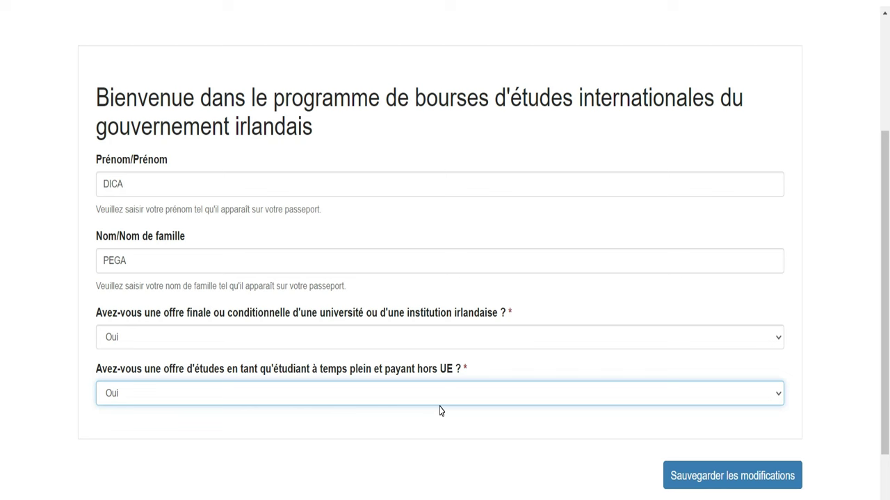
# Step: Save the edited profile with Sauvegarder les modifications
pyautogui.click(763, 480)
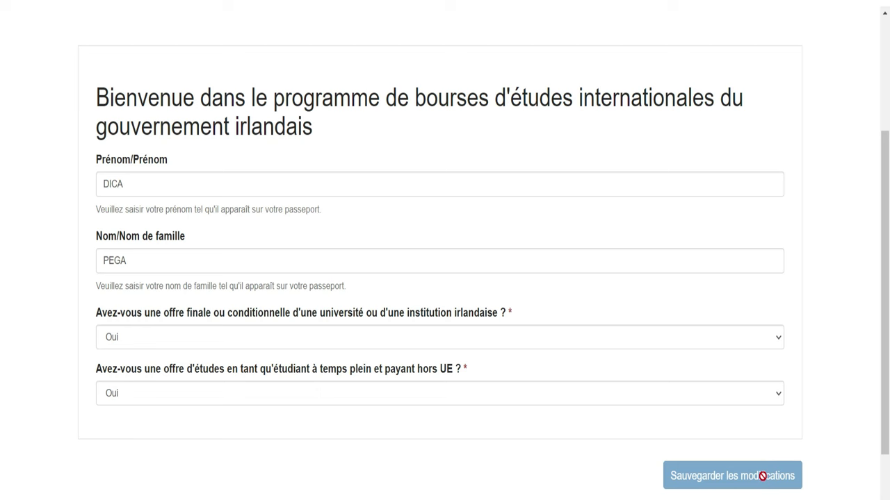